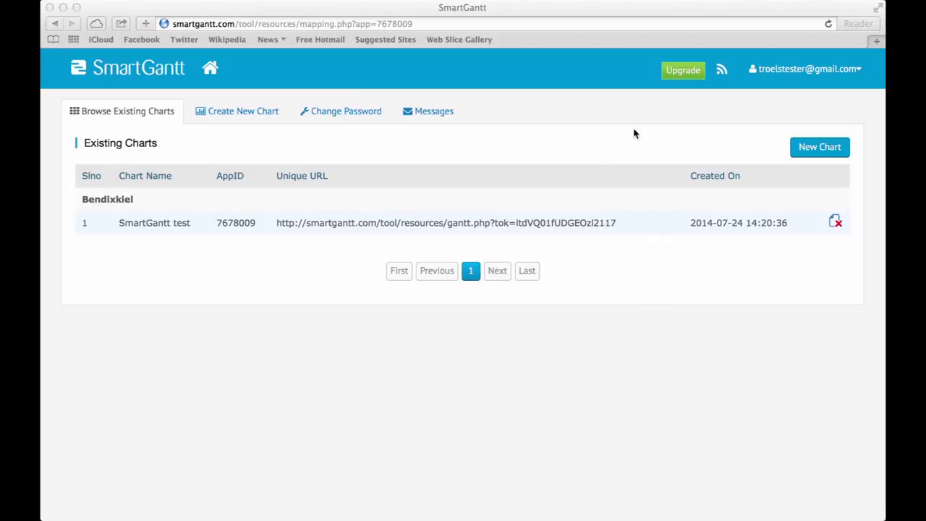
Leave the existing charts list and start a new chart
left_click(227, 119)
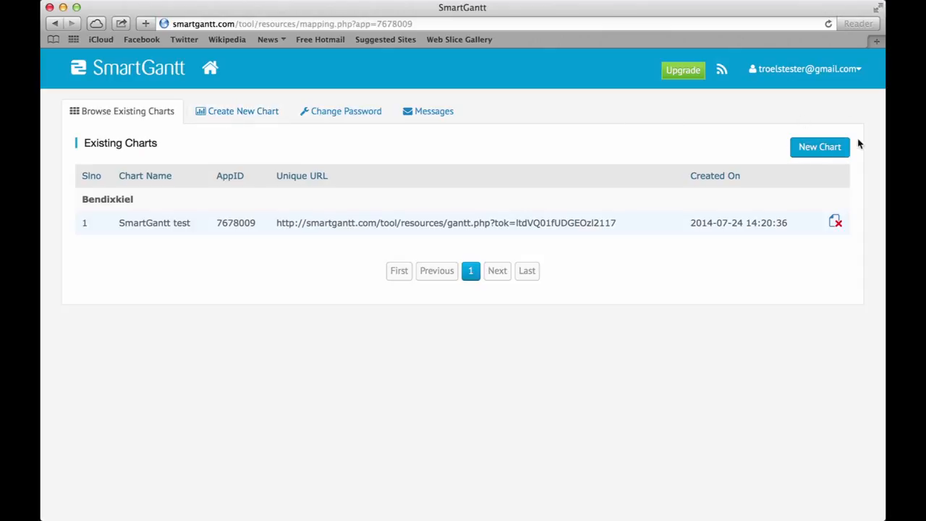
left_click(810, 155)
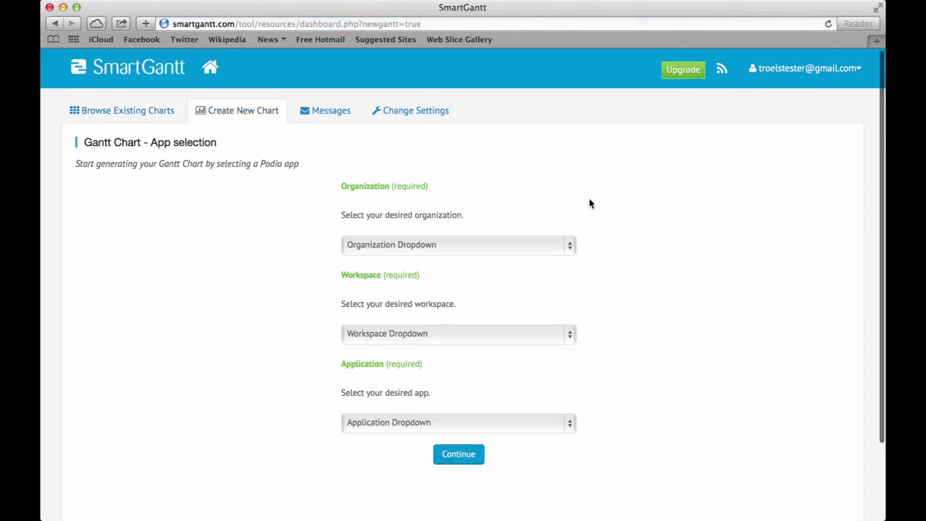
Base the chart on Bendixkiel › SmartGantt Demo › Clients and continue to field mapping
scroll(589, 203, "down", 1)
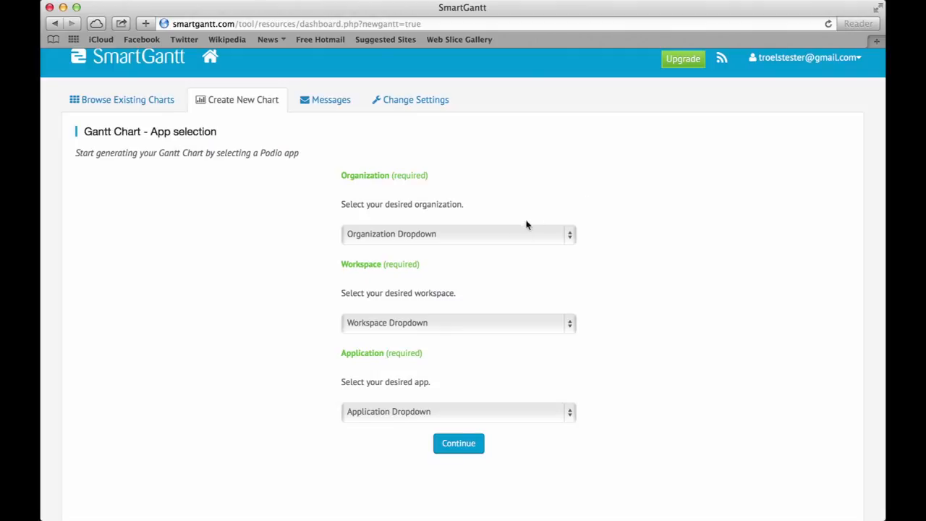
left_click(513, 233)
left_click(502, 249)
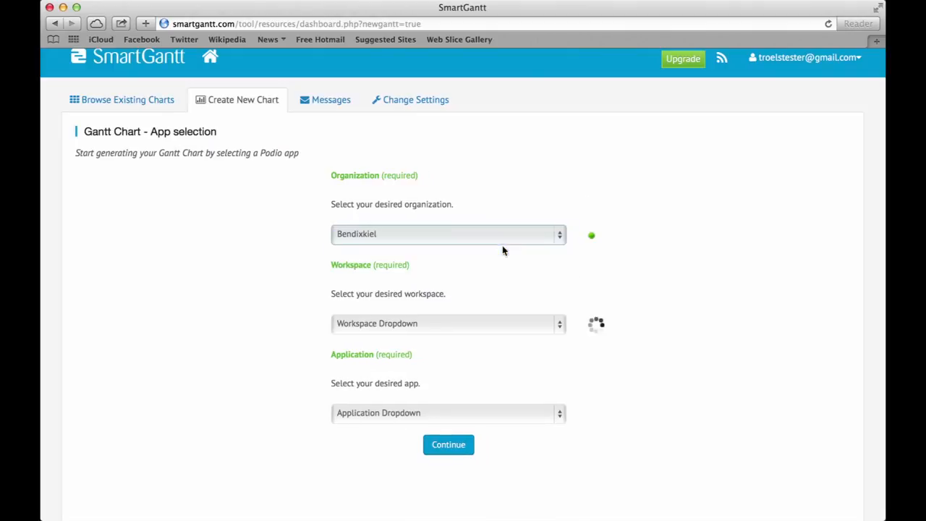
scroll(614, 284, "down", 1)
left_click(515, 314)
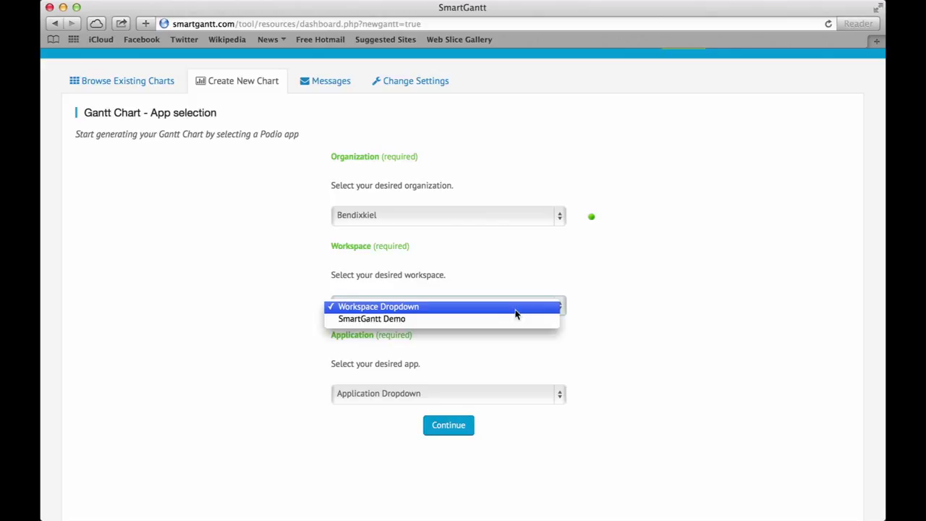
left_click(521, 324)
scroll(618, 388, "down", 1)
scroll(618, 388, "down", 1)
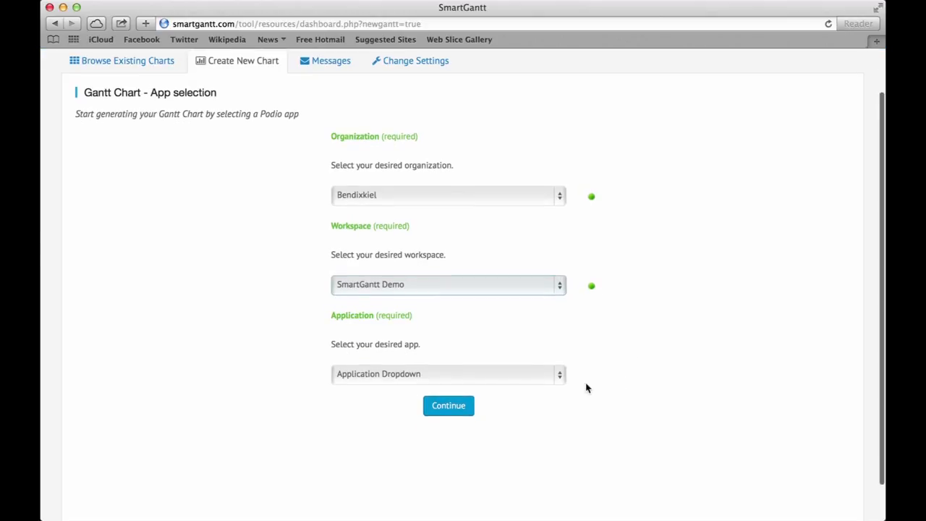
left_click(533, 376)
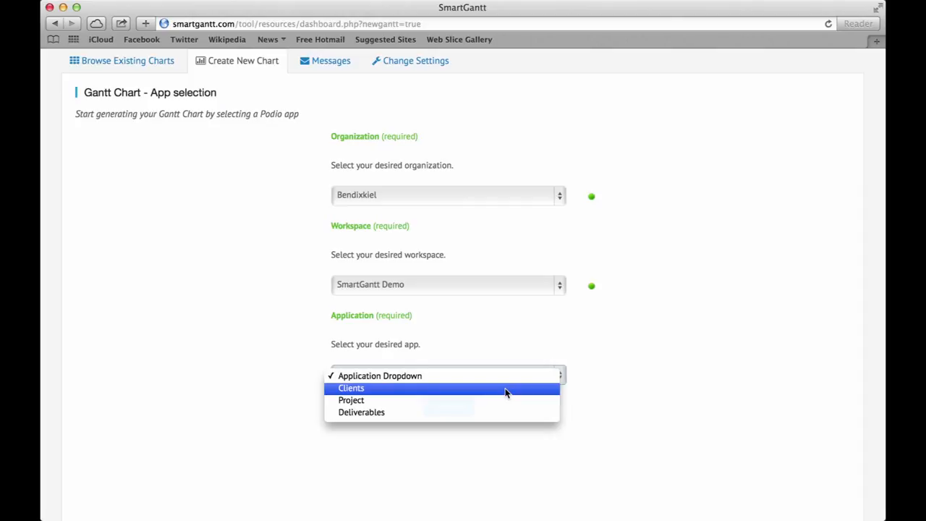
left_click(506, 391)
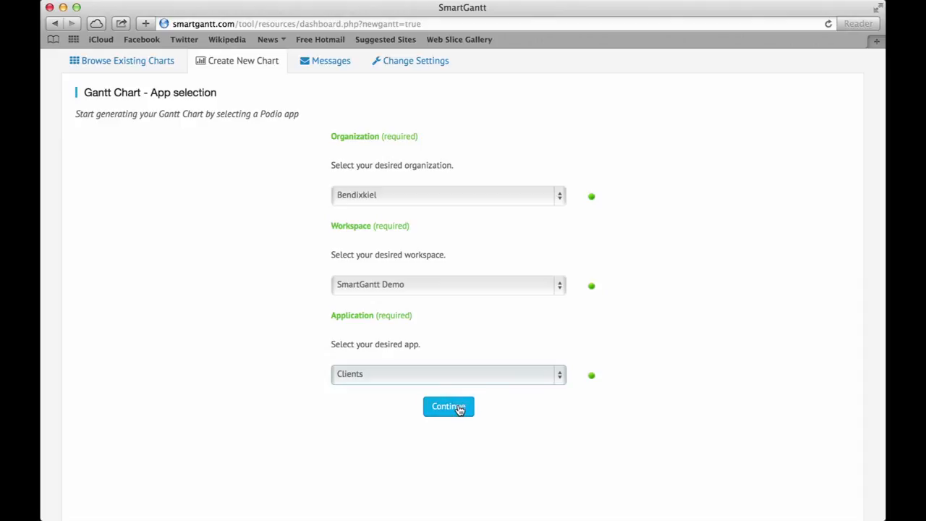
left_click(460, 409)
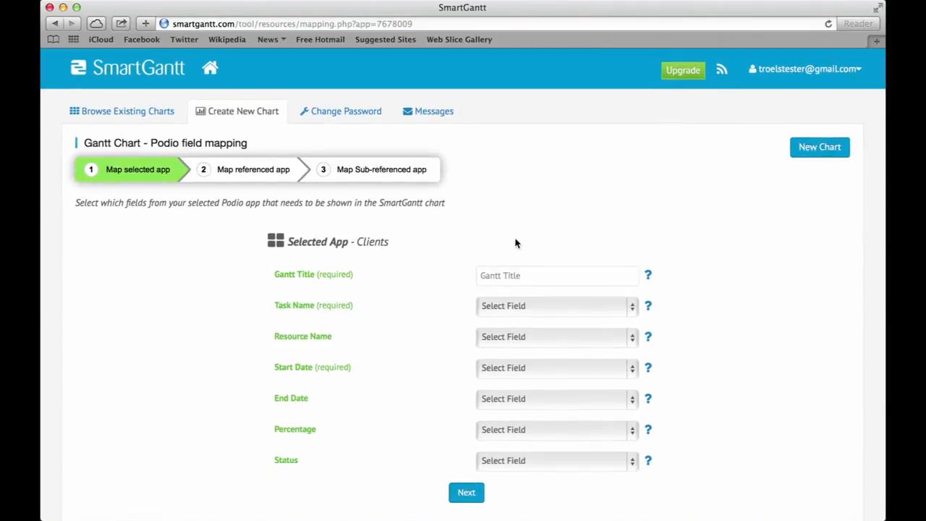
Title the chart 'SmartGantt Tutorial', with Company name as task and Account manager as resource
left_click(518, 273)
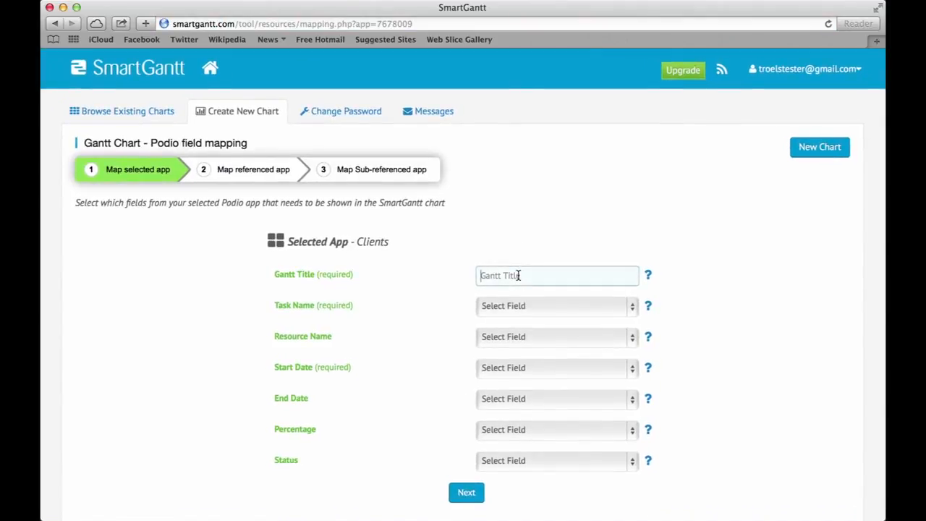
type("SmartGantt Tutorial")
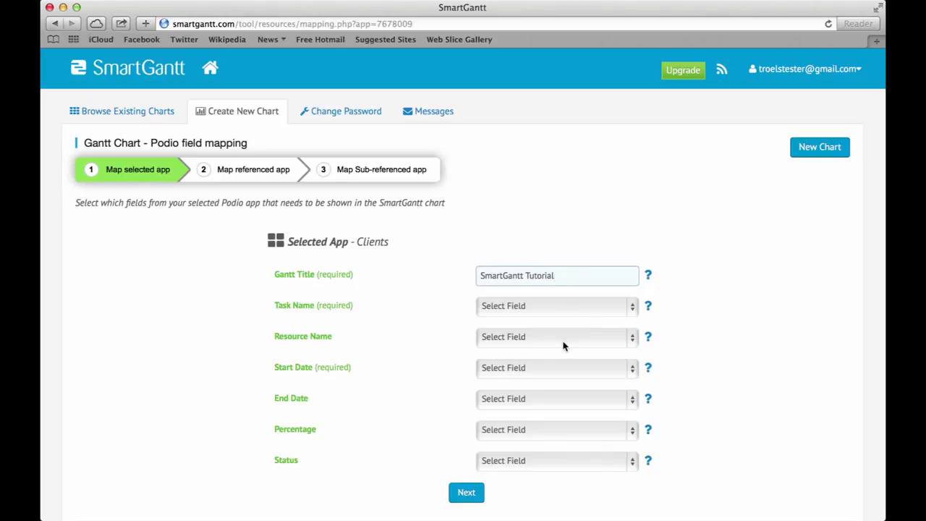
left_click(548, 306)
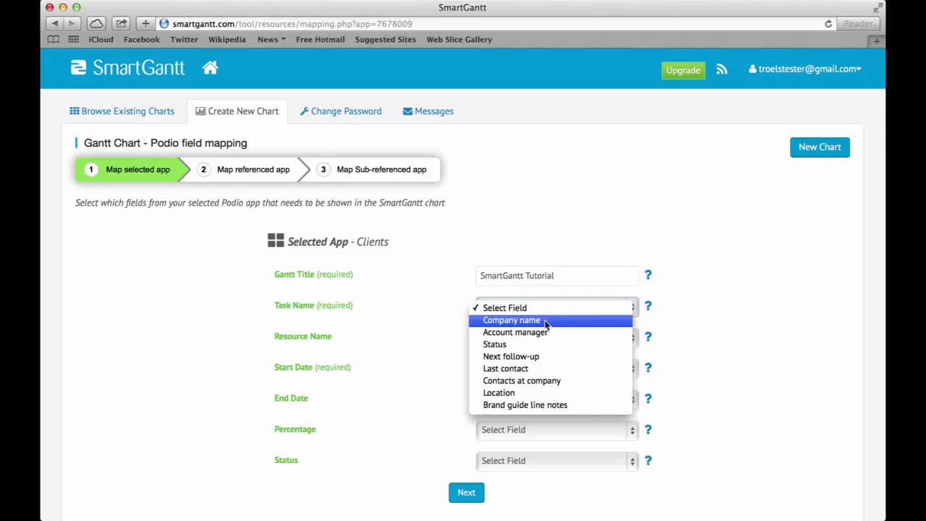
left_click(545, 321)
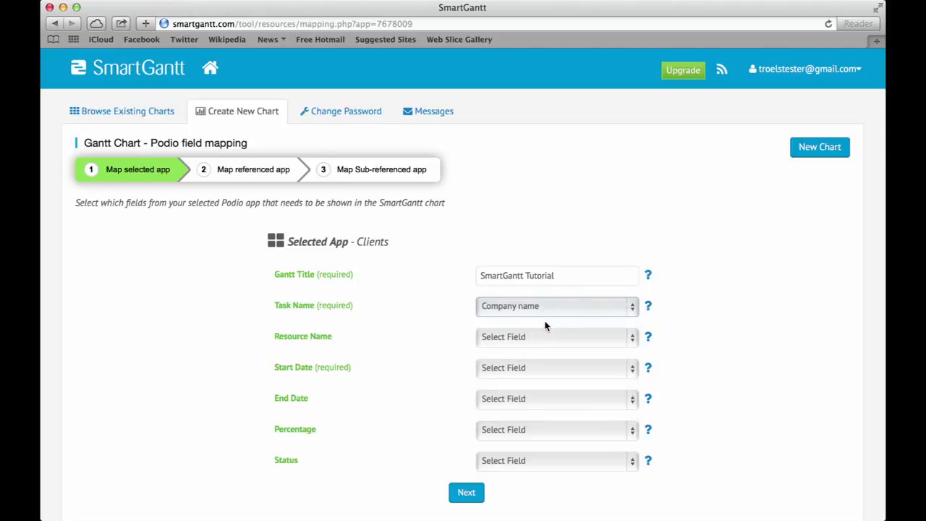
left_click(543, 337)
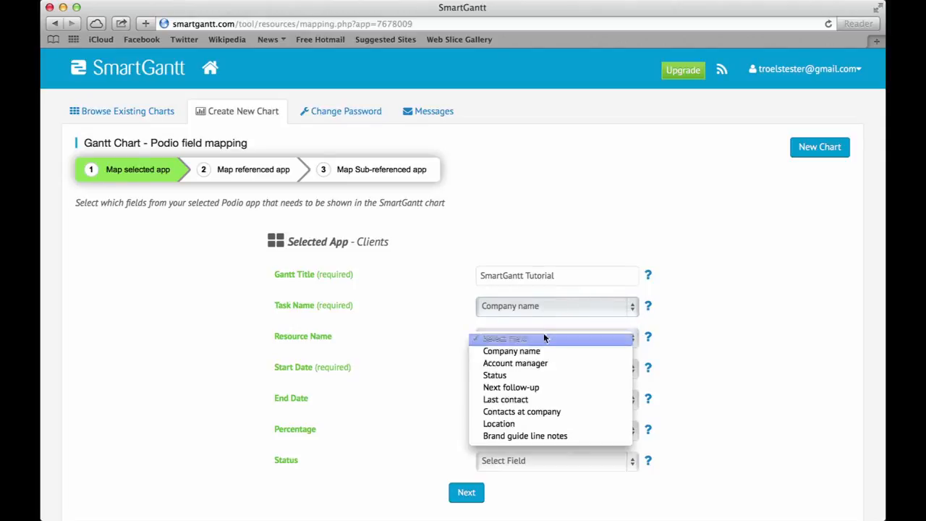
left_click(535, 365)
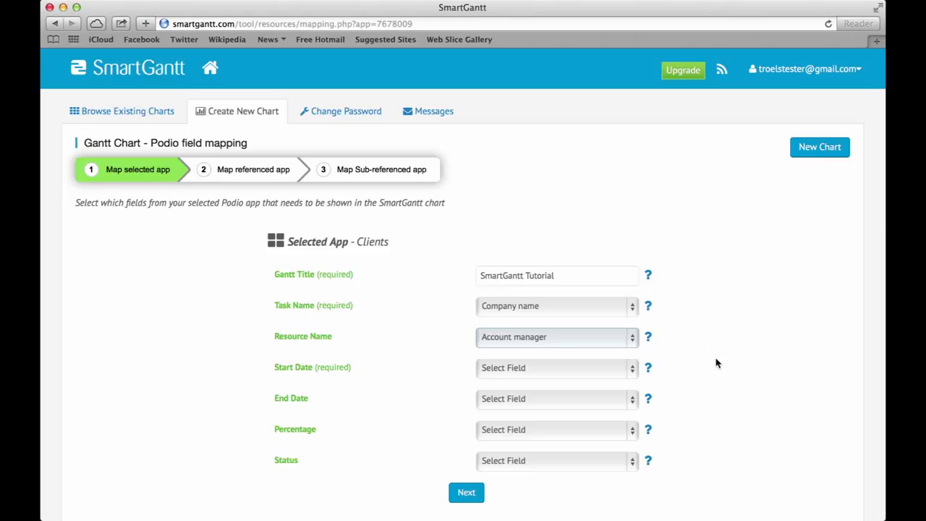
Map Last contact as start, Next follow-up as end, Status as status; leave percentage unset
left_click(593, 368)
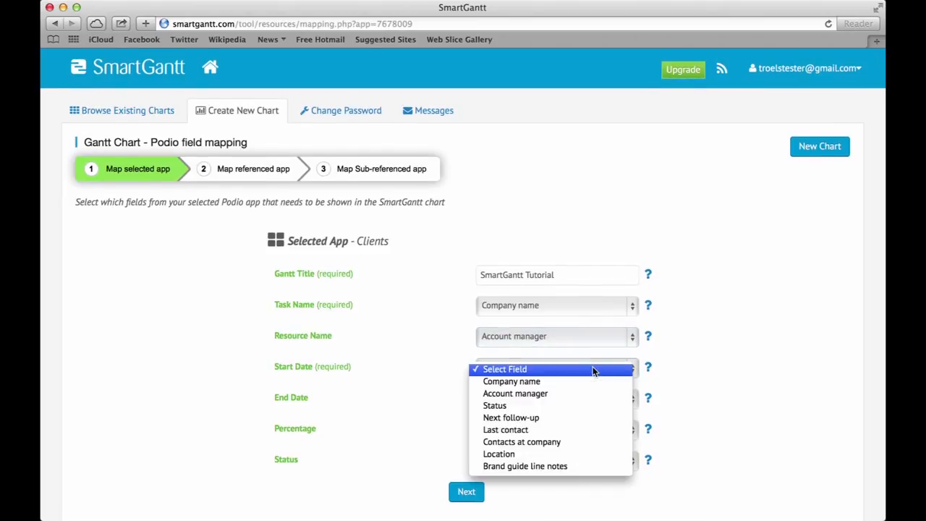
left_click(544, 430)
left_click(549, 397)
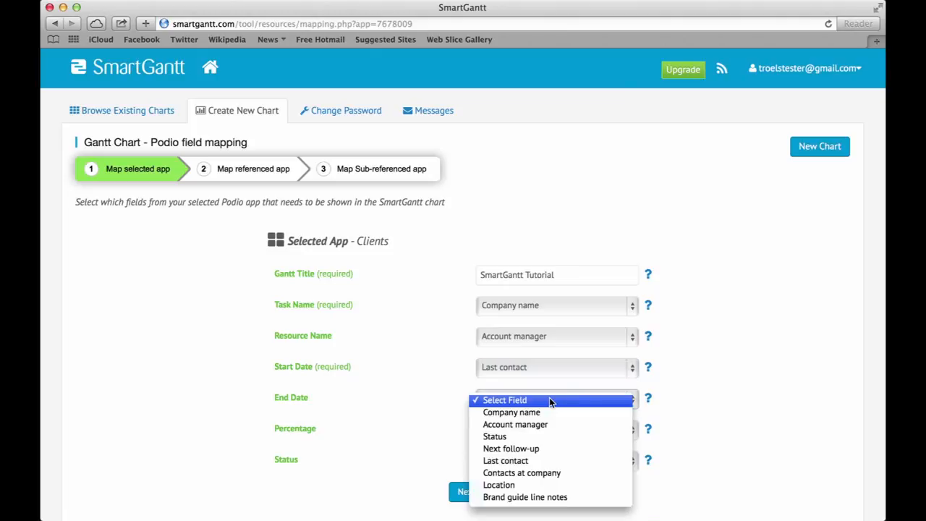
left_click(533, 449)
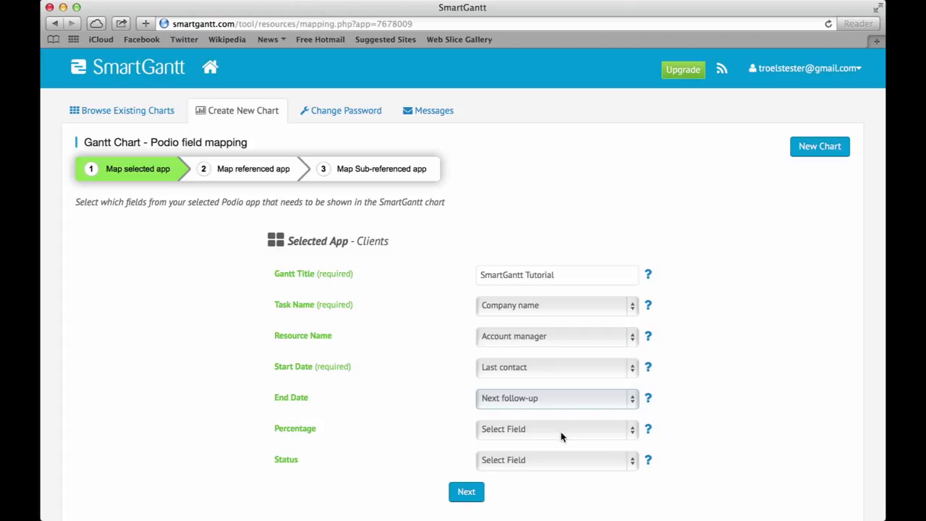
left_click(559, 430)
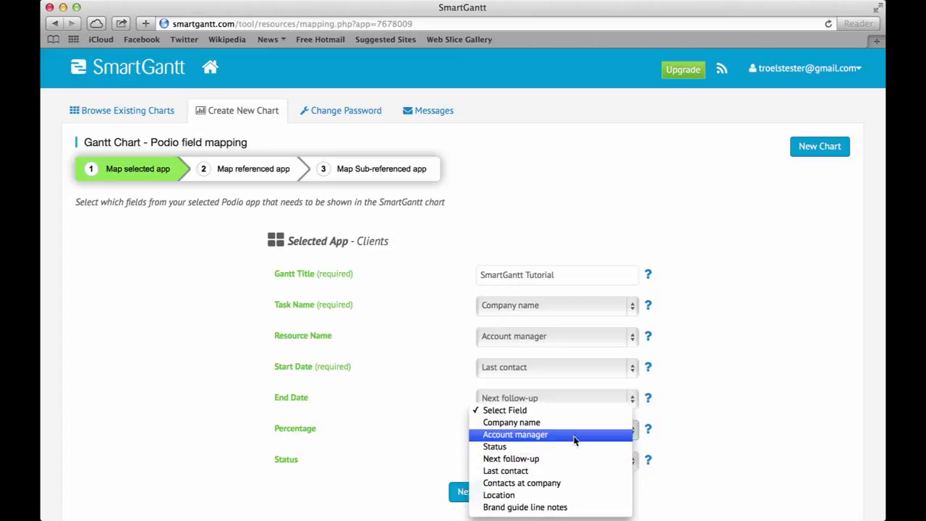
left_click(717, 435)
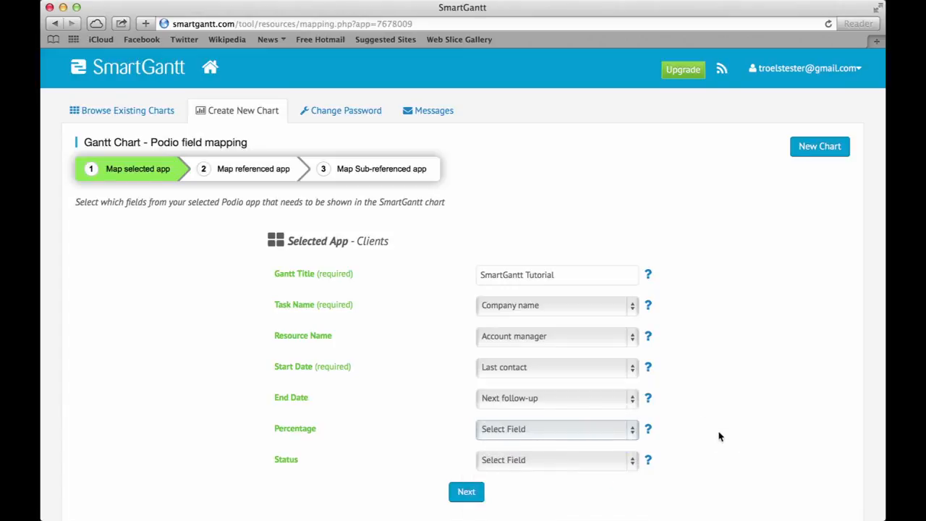
left_click(566, 463)
left_click(548, 499)
left_click(699, 463)
scroll(699, 464, "down", 1)
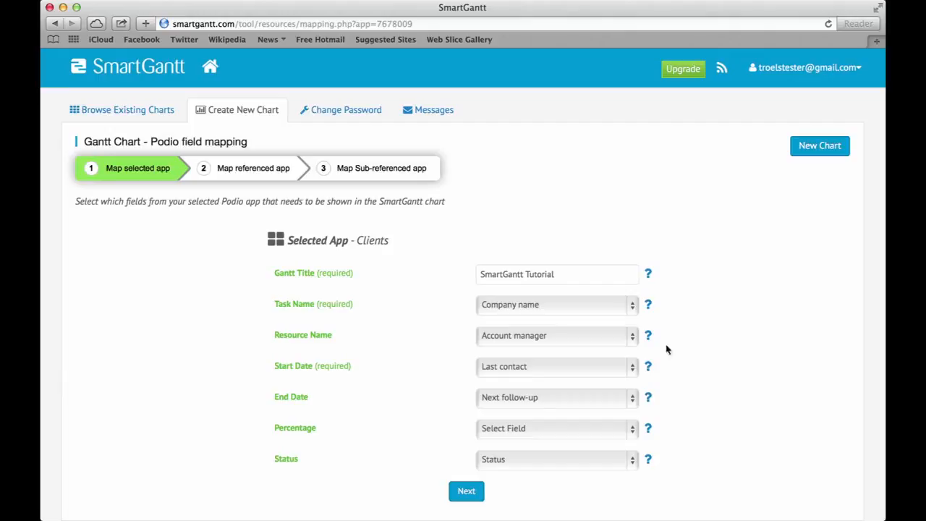
Review the Clients field mapping and advance to mapping the referenced Project app
mouse_move(649, 275)
mouse_move(652, 308)
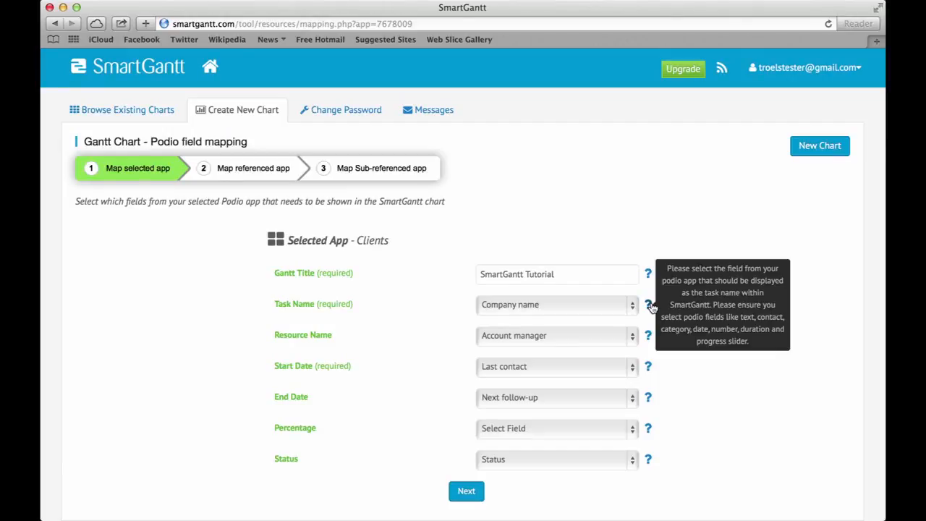
mouse_move(649, 338)
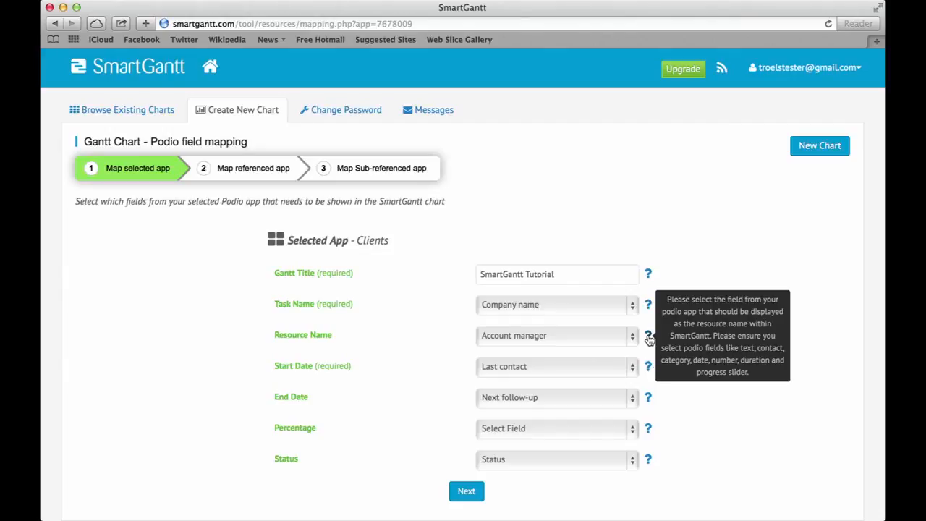
mouse_move(650, 396)
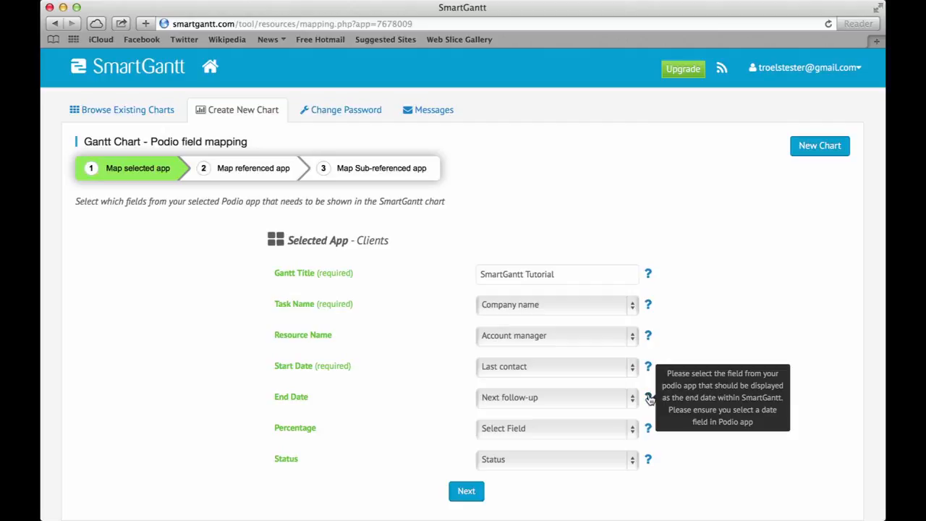
left_click(480, 492)
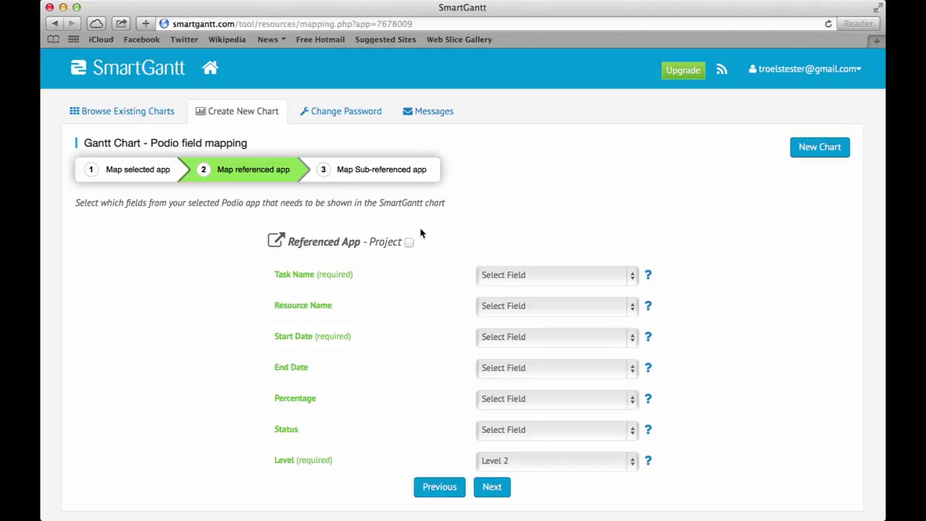
Map Project title as task name, Producer as resource and Start Date as start date
left_click(545, 275)
left_click(543, 239)
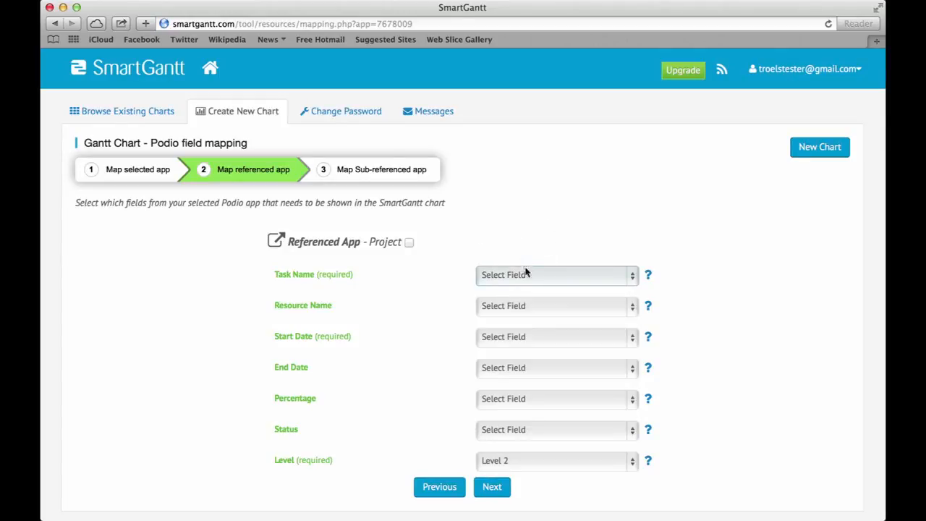
left_click(528, 274)
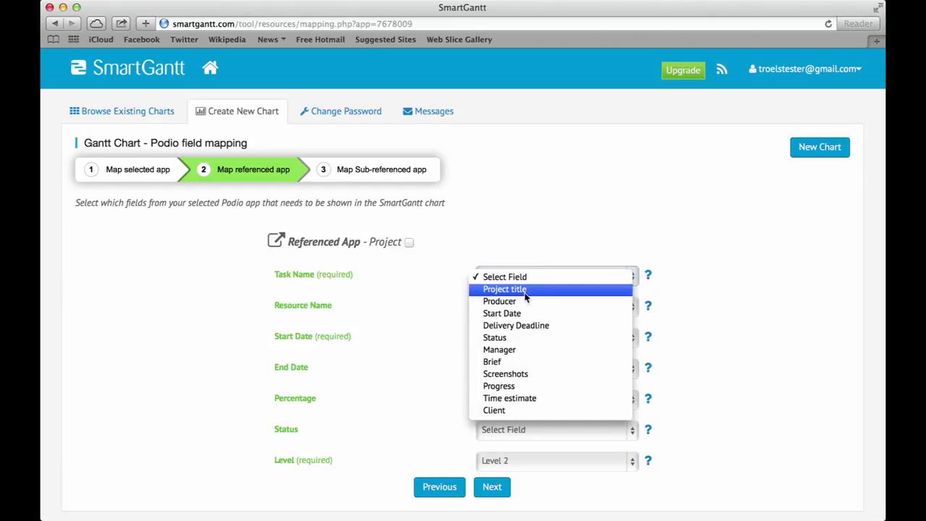
left_click(525, 290)
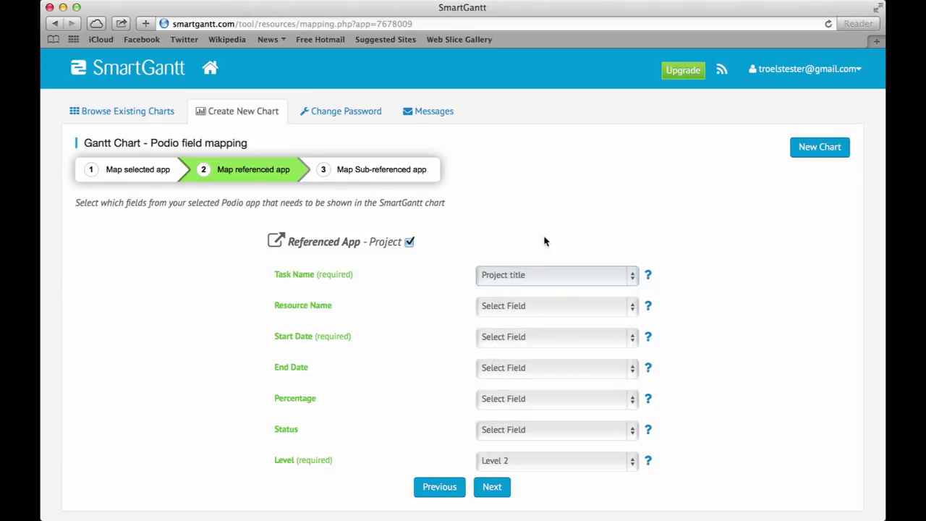
left_click(523, 308)
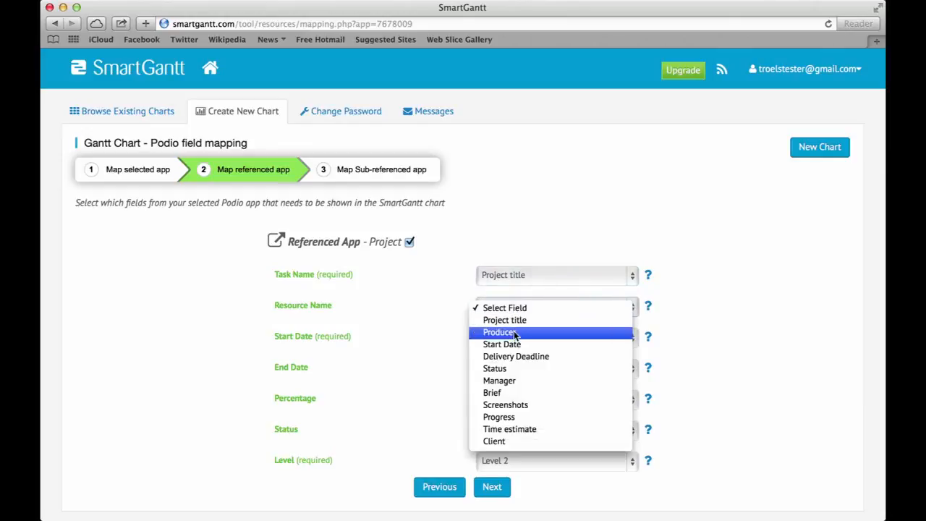
left_click(516, 332)
left_click(519, 345)
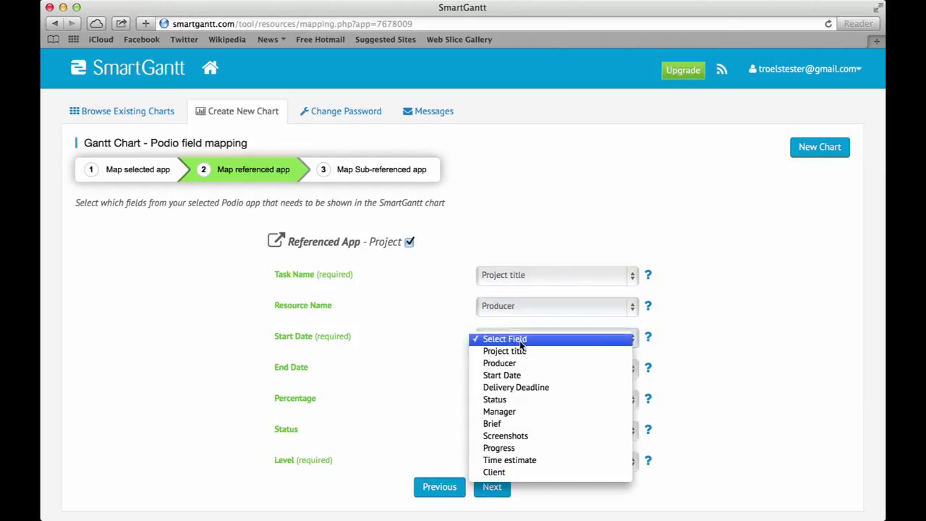
left_click(505, 375)
Map Delivery Deadline as end, Progress as percentage, Status as status, keep Level 2, and continue
left_click(506, 375)
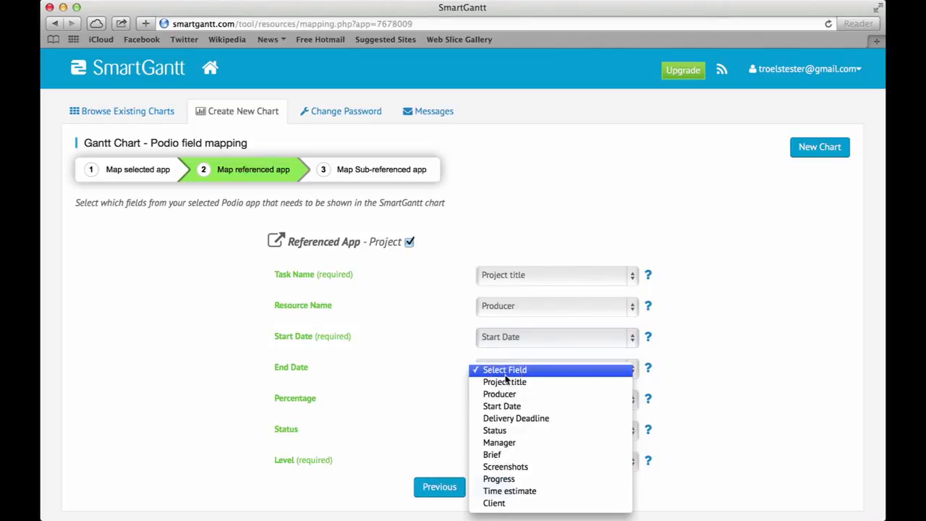
left_click(512, 418)
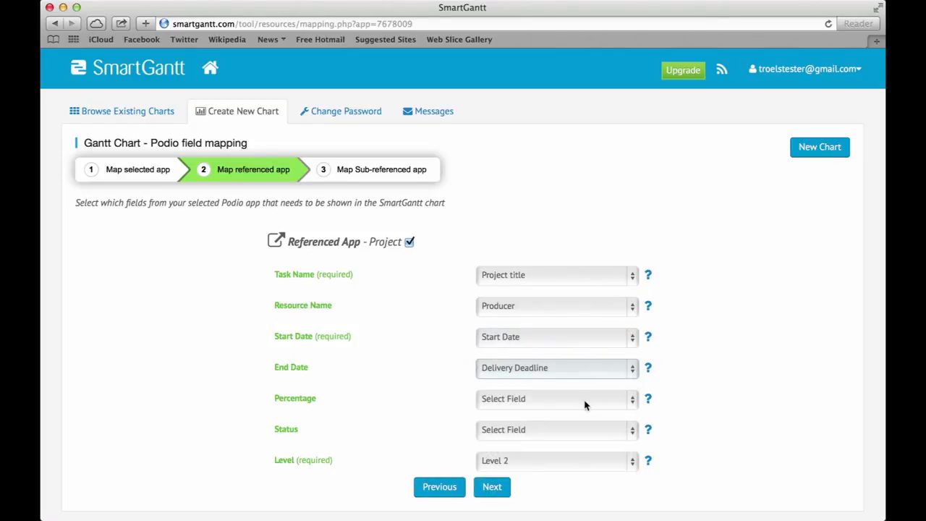
left_click(585, 405)
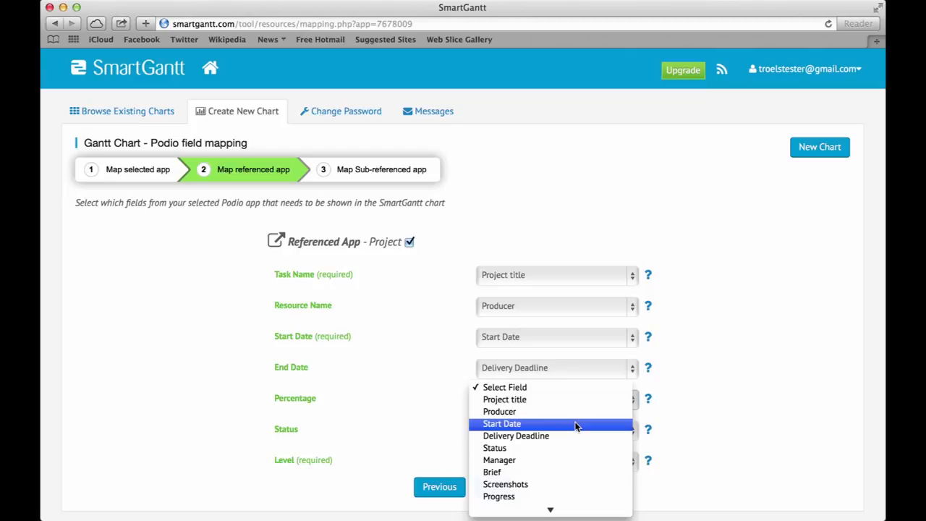
left_click(515, 497)
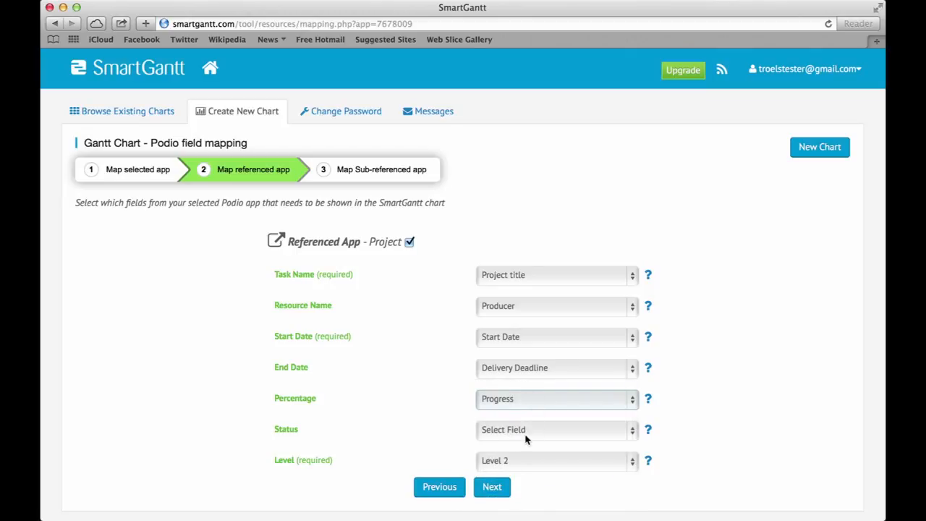
left_click(526, 434)
scroll(536, 452, "down", 2)
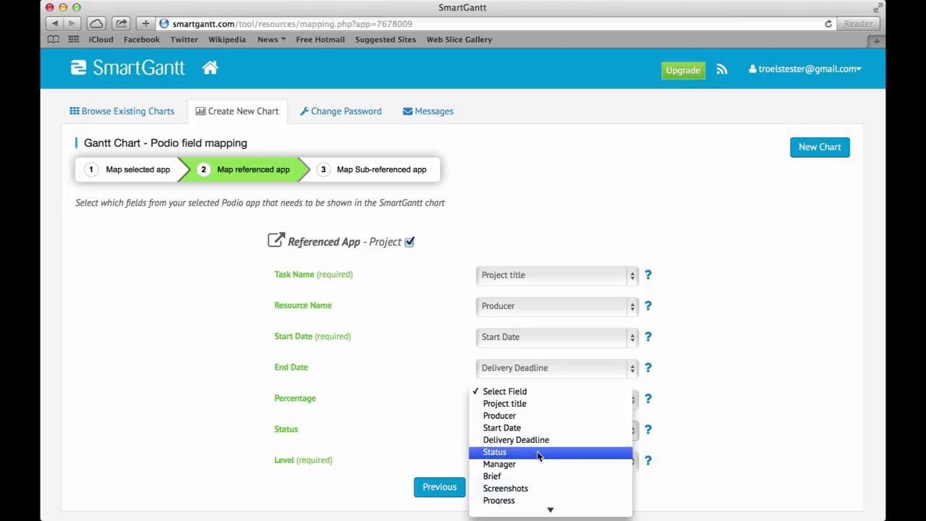
left_click(538, 451)
left_click(534, 461)
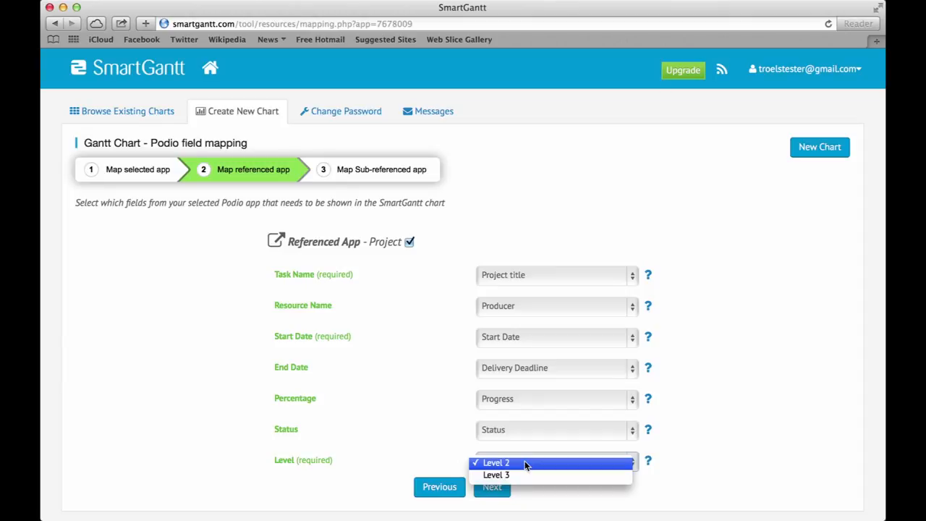
left_click(526, 464)
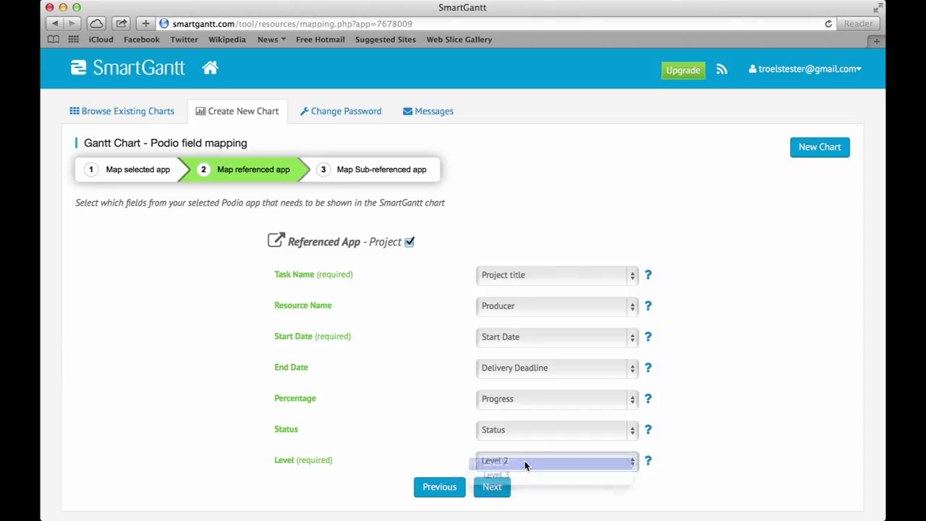
left_click(494, 488)
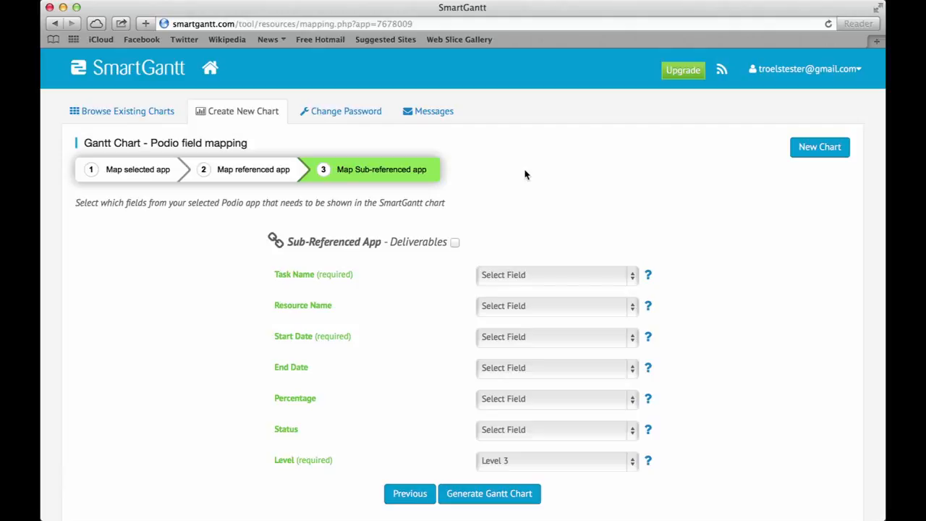
Map Deliverables Title as task name, Responsible as resource, Start and End Dates as start
left_click(532, 273)
left_click(523, 285)
left_click(520, 307)
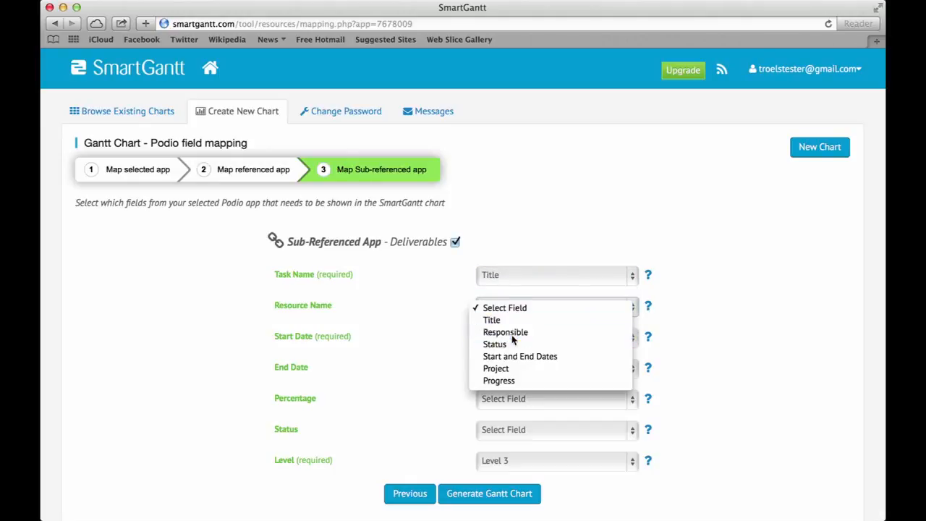
left_click(510, 332)
left_click(512, 335)
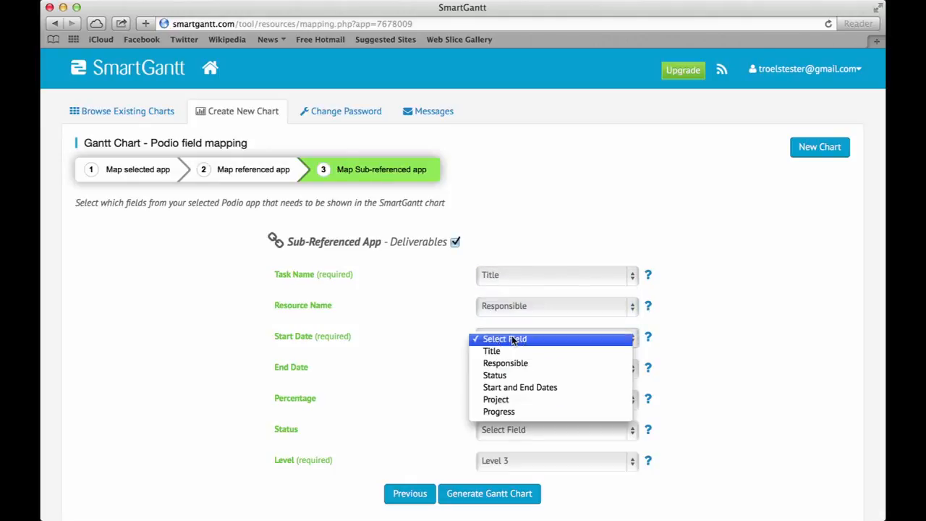
left_click(508, 386)
Map Start and End Dates as end, Progress as percentage, Status as status, and generate the chart
left_click(508, 374)
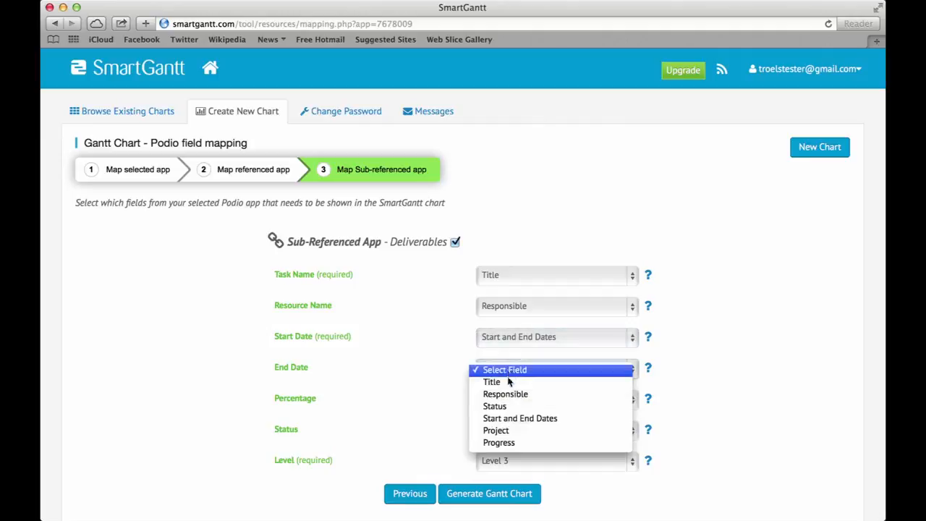
left_click(539, 420)
left_click(567, 401)
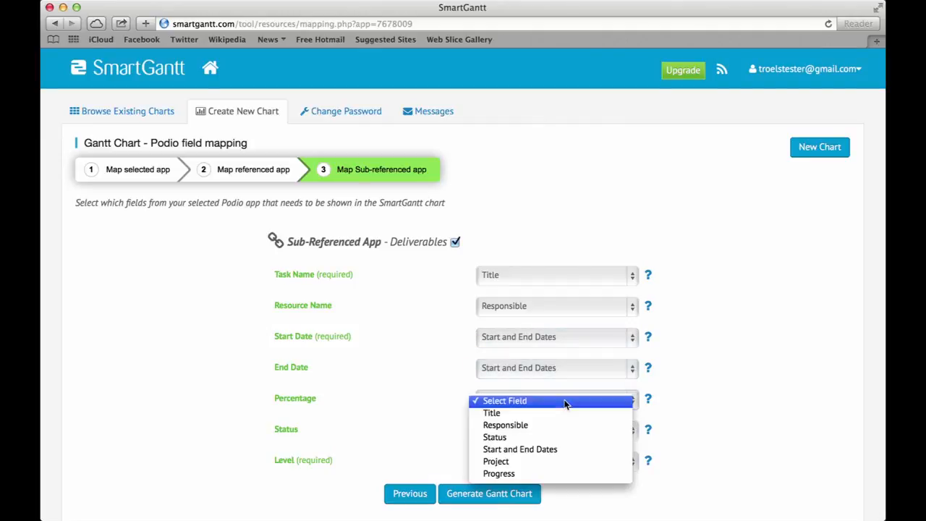
left_click(515, 473)
left_click(526, 430)
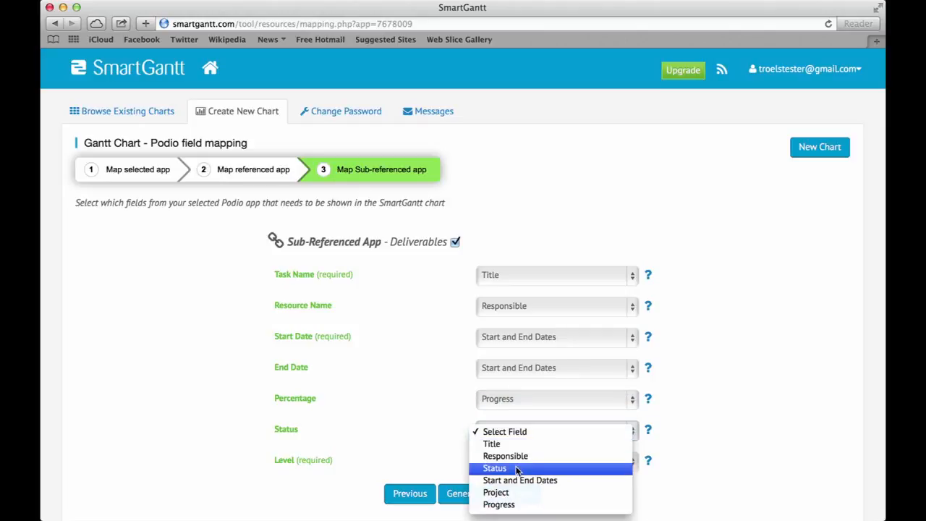
left_click(507, 468)
left_click(487, 495)
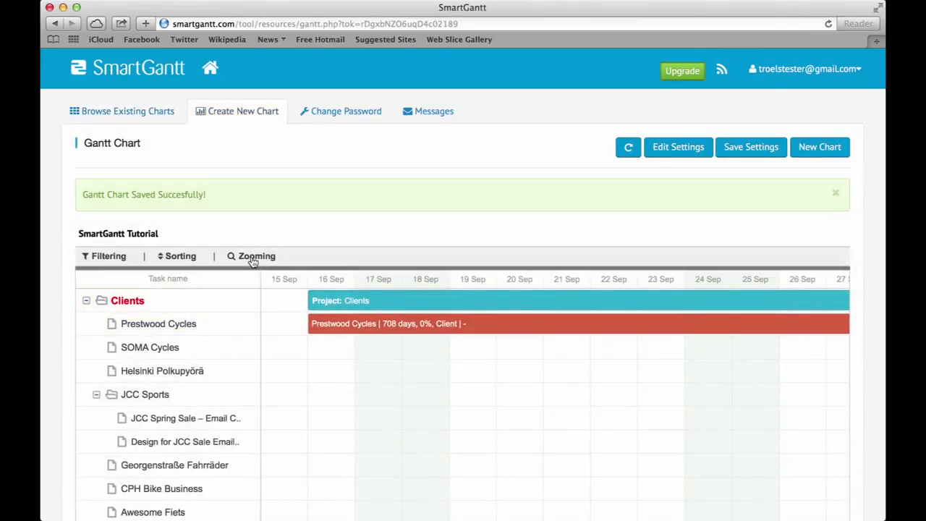
Zoom the SmartGantt Tutorial chart to Year scale and scroll through the 2012 timeline
left_click(252, 257)
left_click(372, 180)
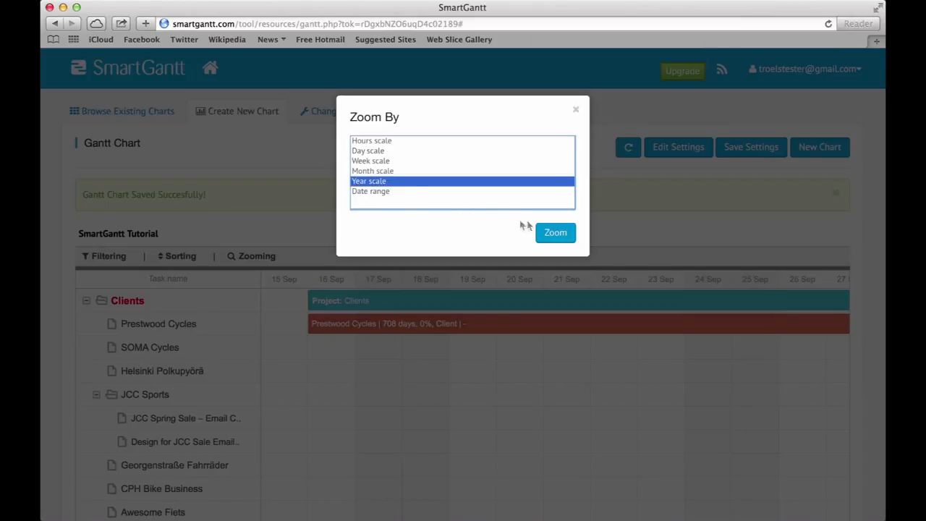
left_click(553, 231)
scroll(498, 457, "right", 5)
scroll(498, 457, "down", 1)
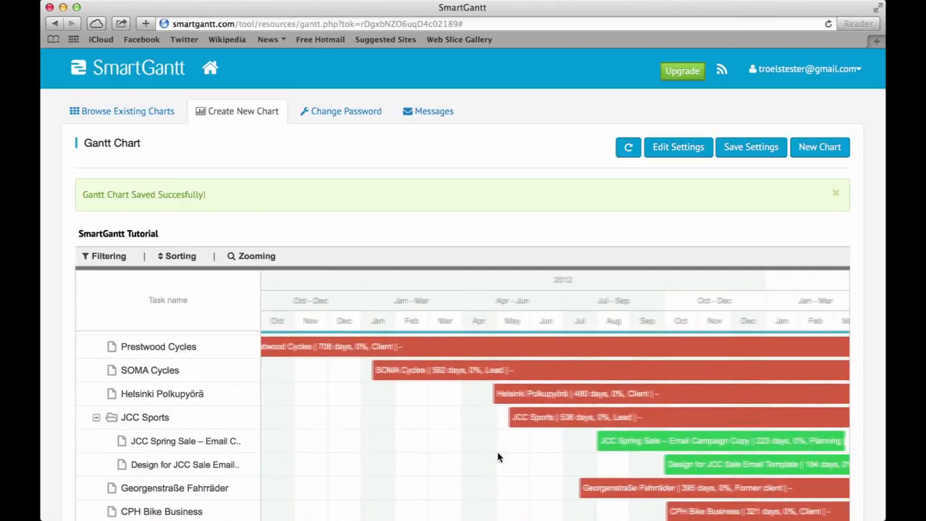
scroll(498, 457, "left", 5)
scroll(498, 457, "up", 1)
scroll(498, 457, "down", 1)
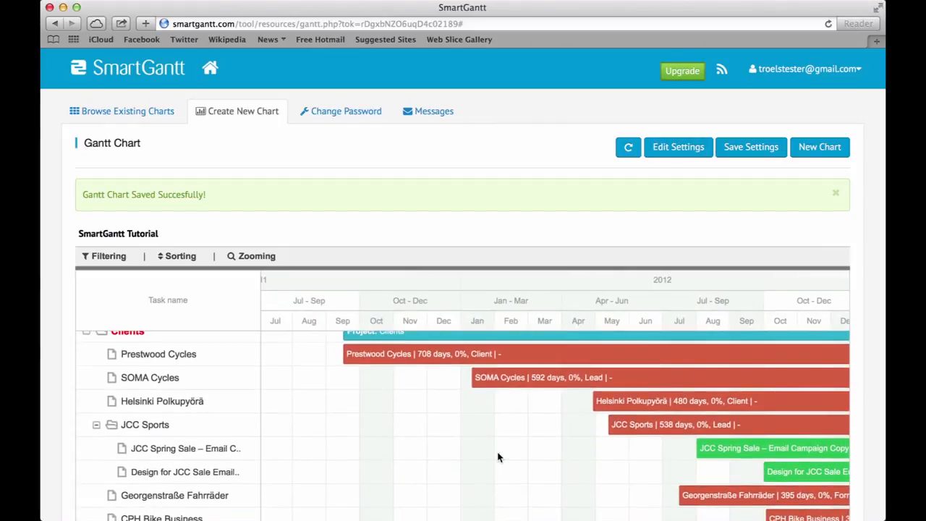